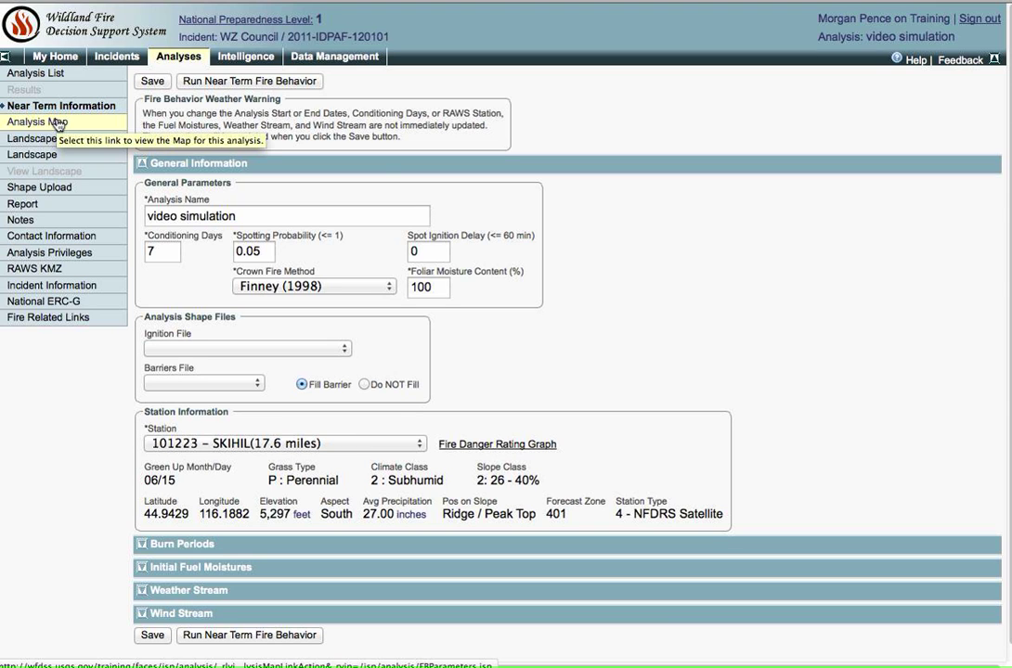
Open the analysis map and draw a barrier line with the Line tool from Cookhouse Gulch down toward Wood Gulch
{"action": "left_click", "coordinate": [49, 157]}
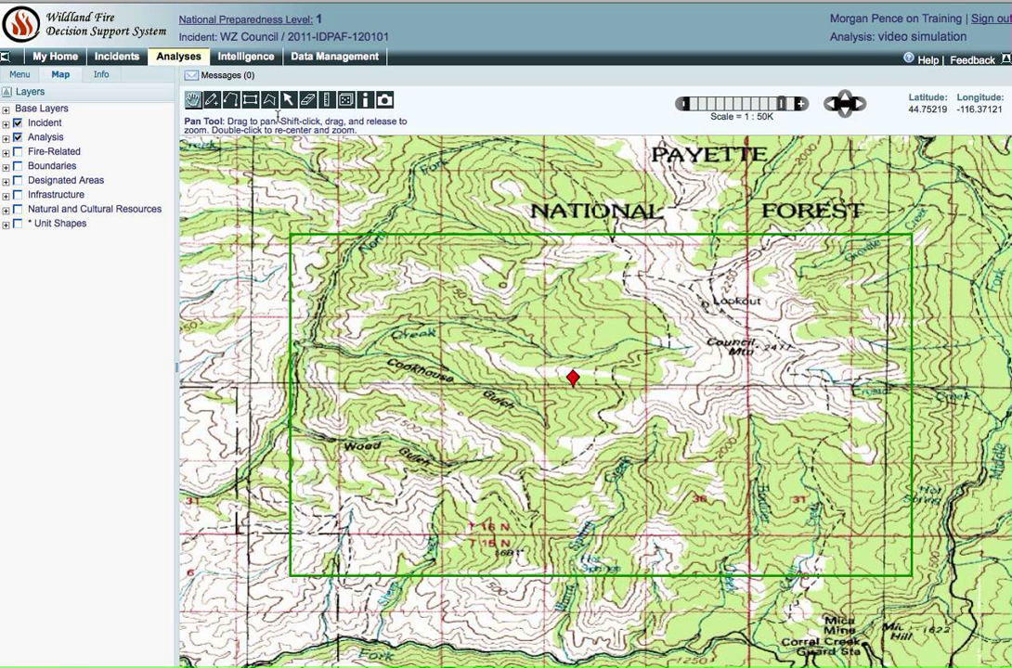
{"action": "left_click", "coordinate": [230, 100]}
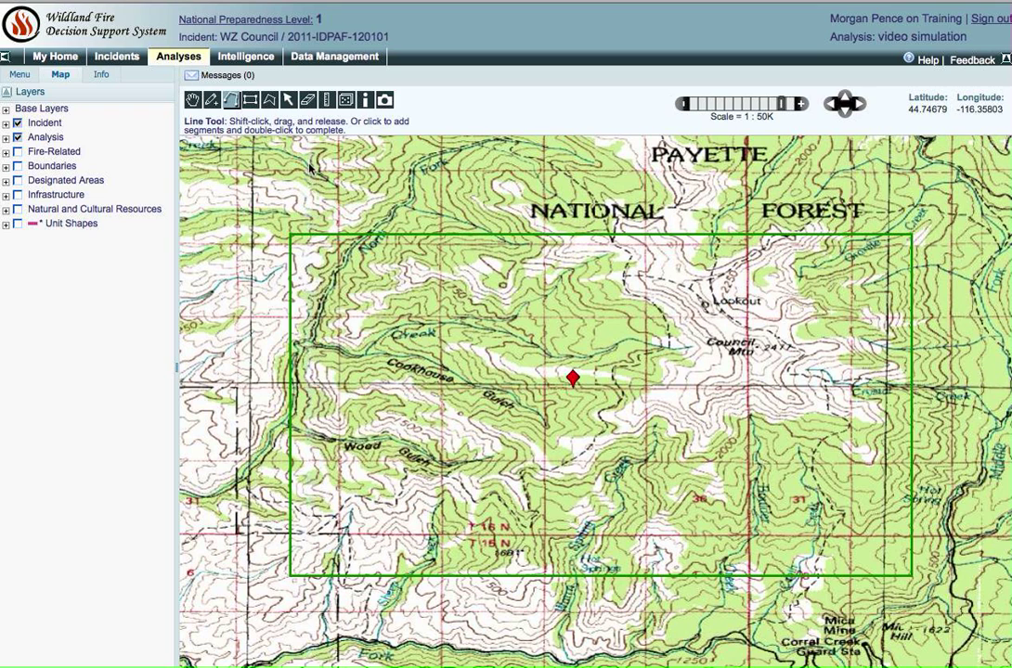
{"action": "left_click_drag", "start_coordinate": [375, 357], "coordinate": [422, 414]}
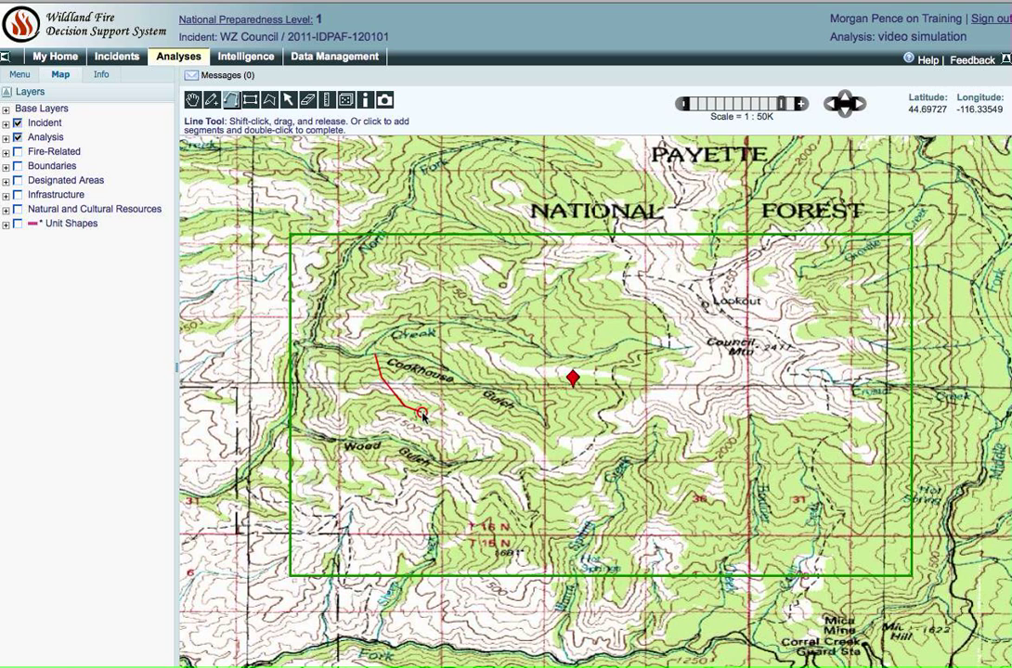
{"action": "double_click", "coordinate": [422, 414]}
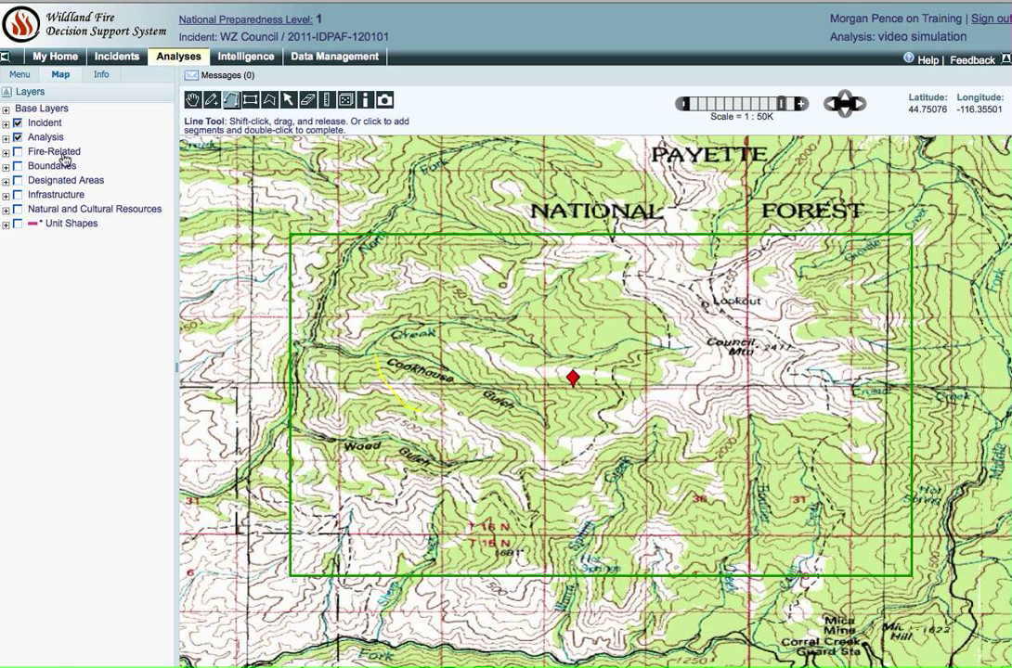
Save the drawn line as a new barrier shape named "Road 12" and toggle its visibility off and on
{"action": "left_click", "coordinate": [5, 137]}
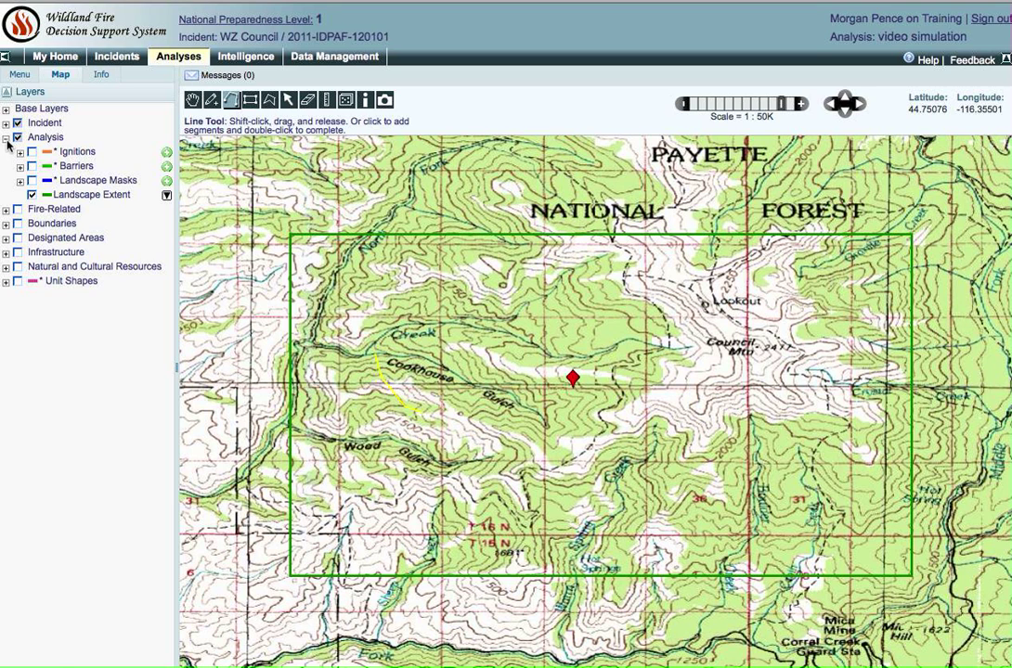
{"action": "left_click", "coordinate": [167, 171]}
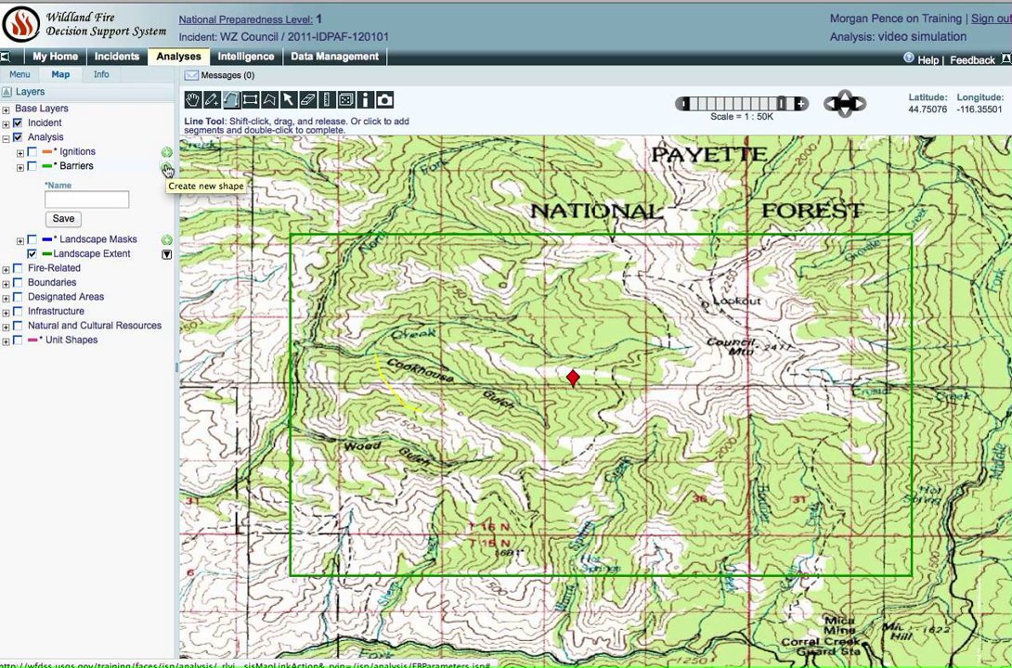
{"action": "left_click", "coordinate": [111, 203]}
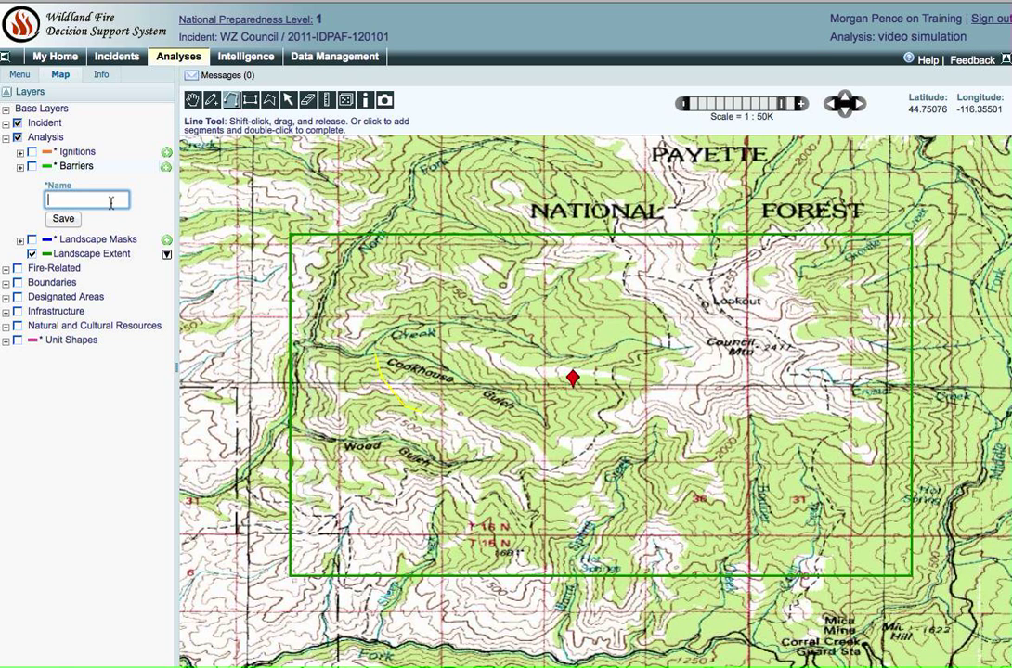
{"action": "type", "text": "Road 12"}
{"action": "left_click", "coordinate": [65, 219]}
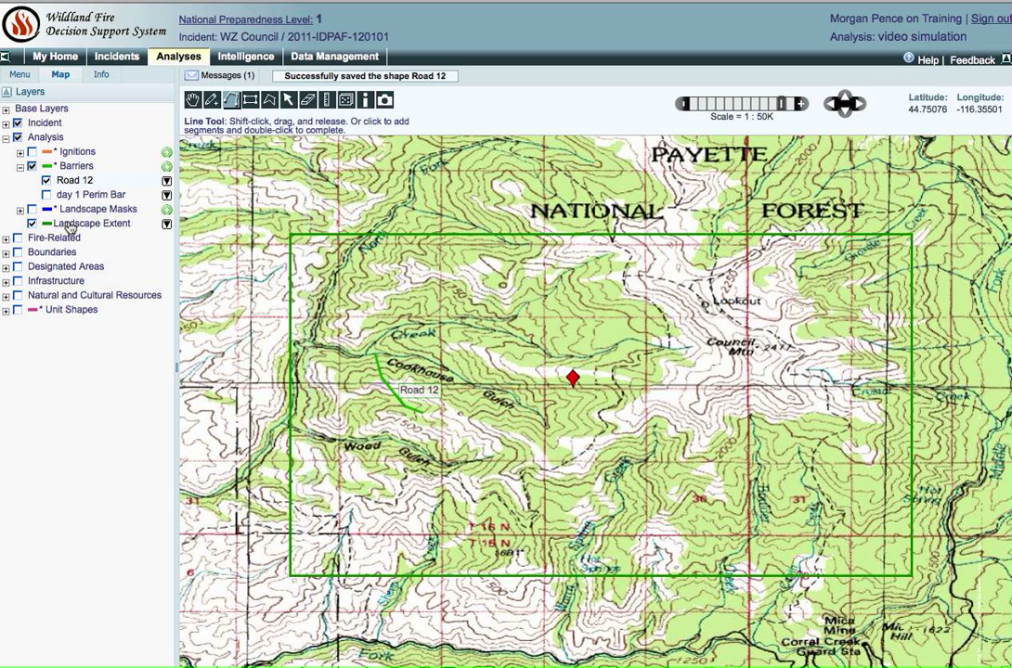
{"action": "left_click", "coordinate": [47, 182]}
{"action": "left_click", "coordinate": [47, 182]}
Draw a closed polygon with the Polygon tool around Council Mtn, just below the Lookout
{"action": "left_click", "coordinate": [270, 100]}
{"action": "left_click", "coordinate": [688, 313]}
{"action": "left_click", "coordinate": [683, 333]}
{"action": "left_click", "coordinate": [699, 374]}
{"action": "double_click", "coordinate": [750, 371]}
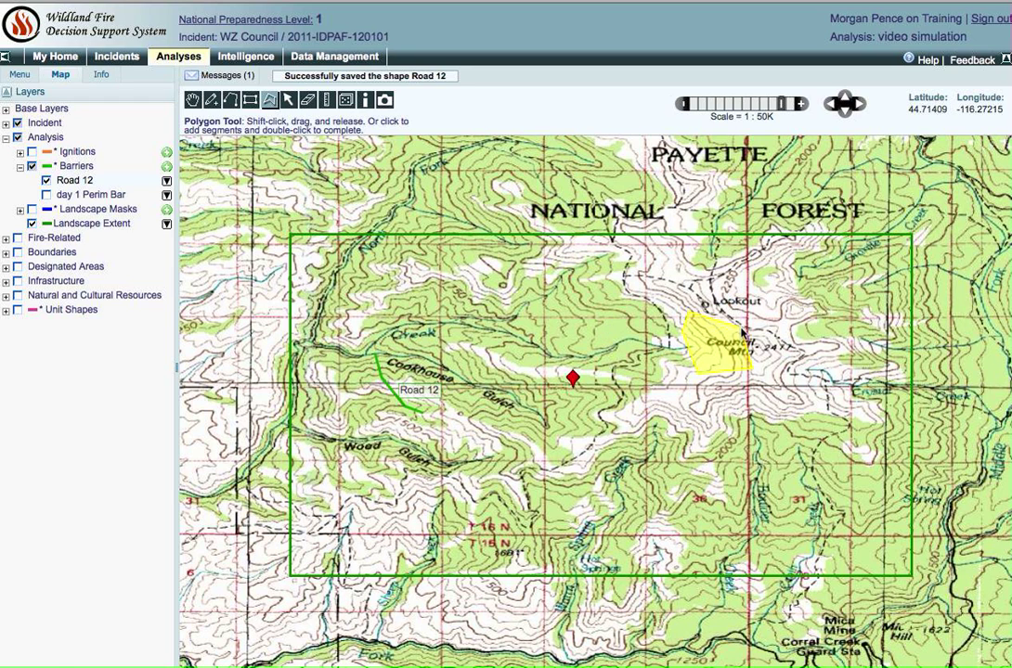
Save the Council Mtn polygon as a new landscape mask named "Fire Scar 2011"
{"action": "left_click", "coordinate": [166, 211]}
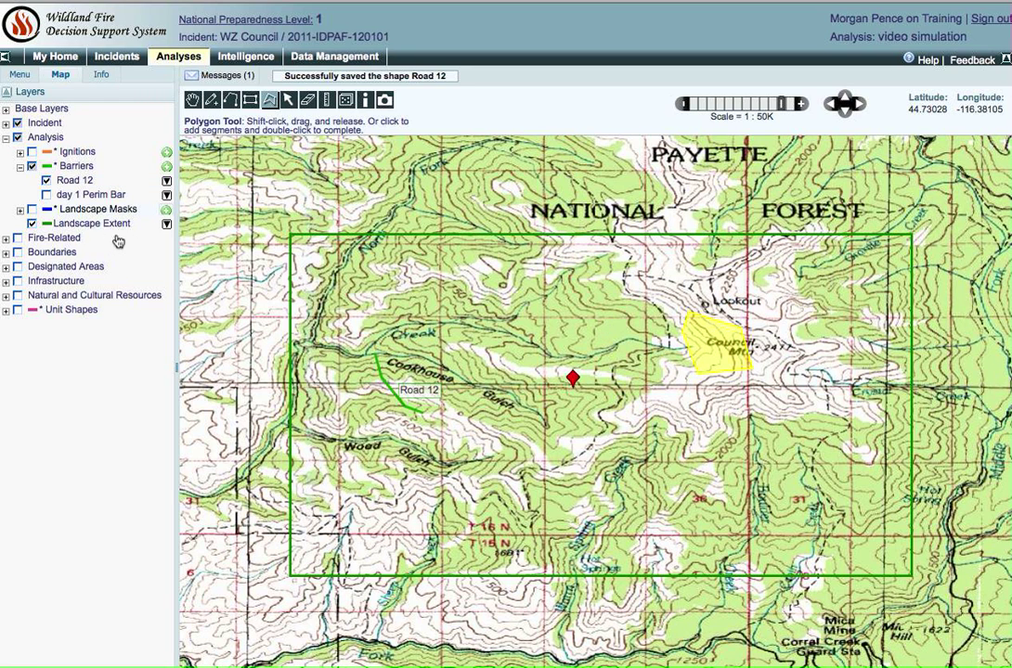
{"action": "left_click", "coordinate": [82, 242]}
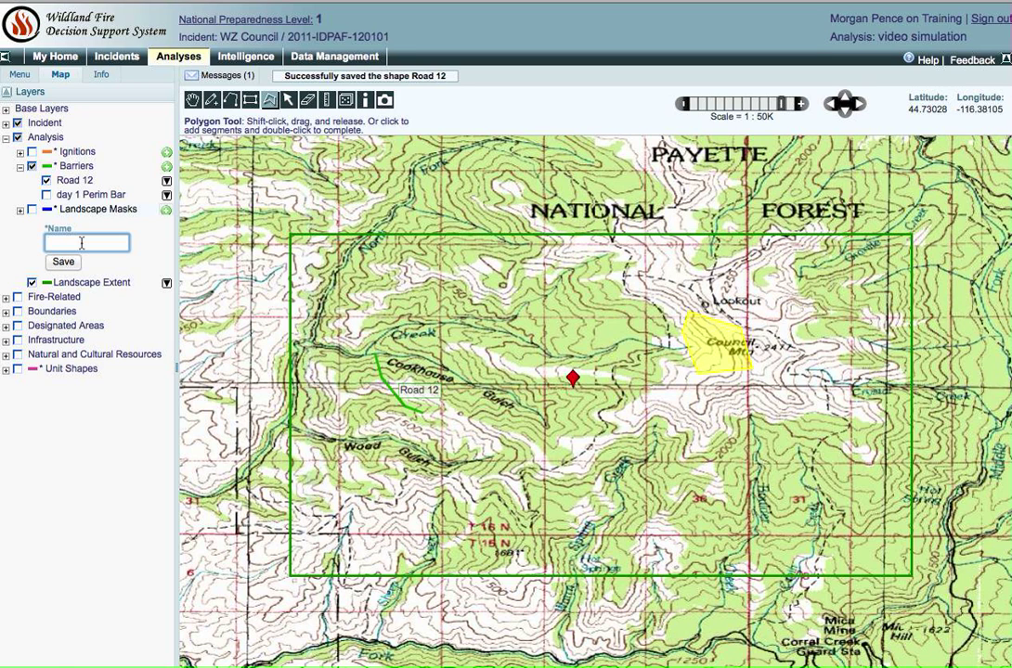
{"action": "type", "text": "Fire Scar 2011"}
{"action": "left_click", "coordinate": [69, 263]}
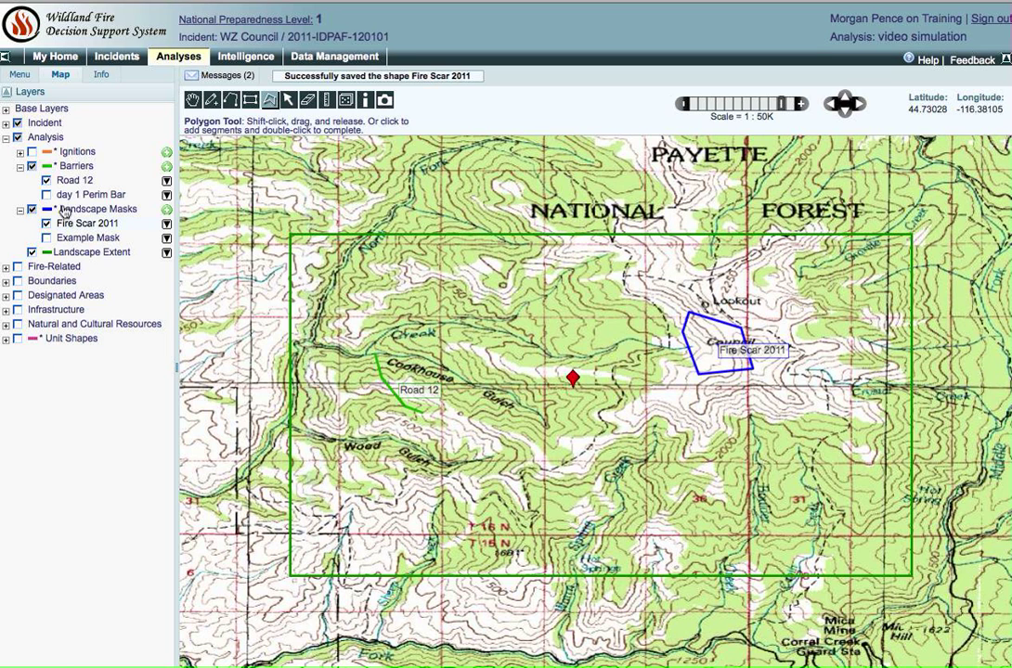
Return to the near term information and choose Road 12 as the analysis's barriers file
{"action": "left_click", "coordinate": [18, 78]}
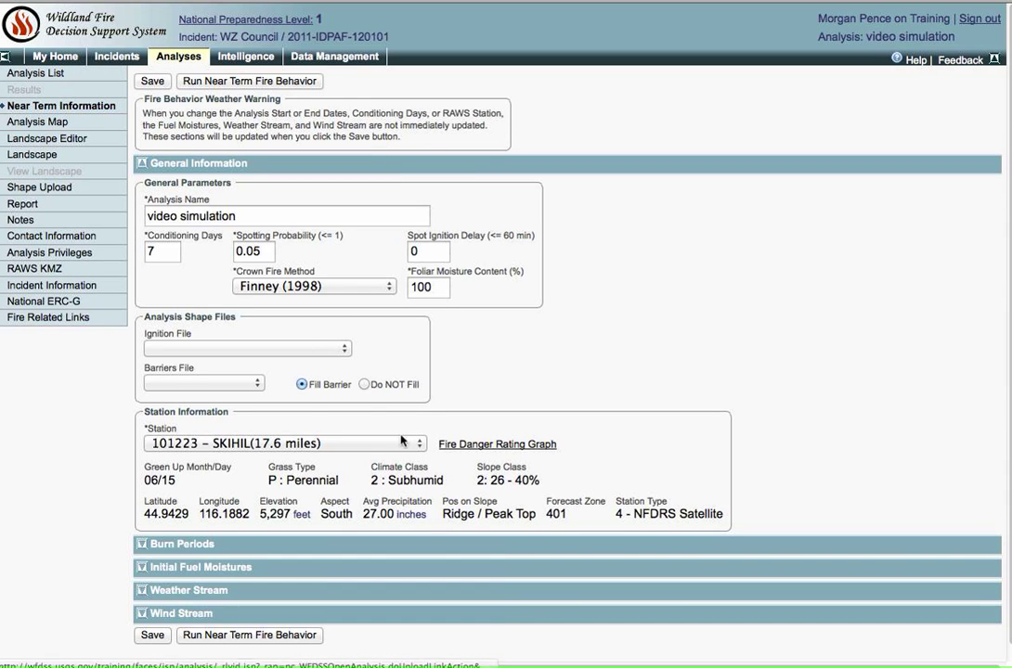
{"action": "left_click", "coordinate": [257, 387]}
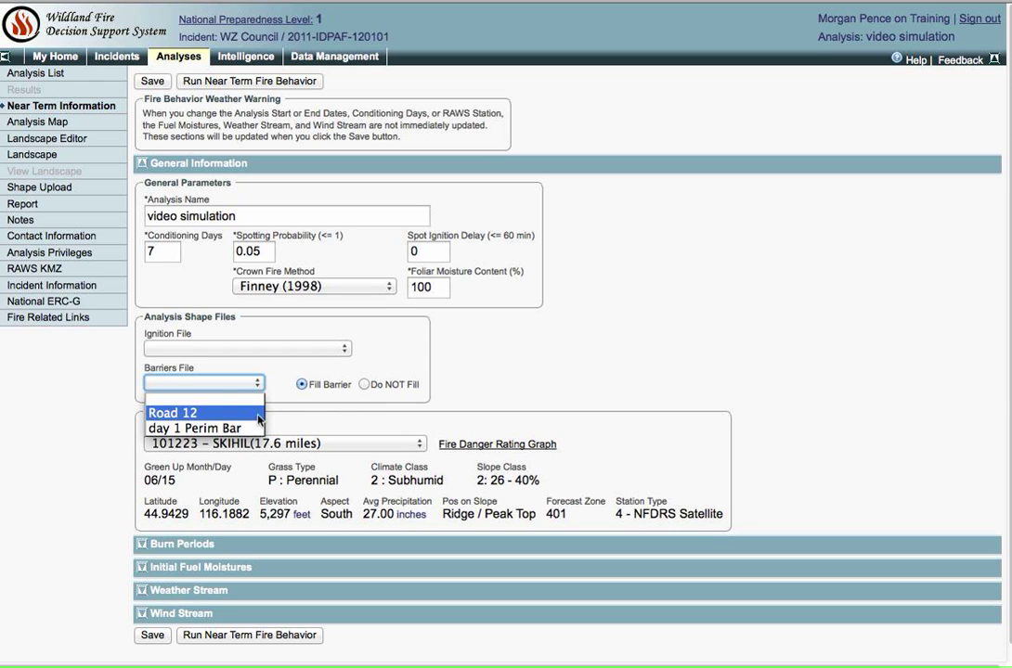
{"action": "left_click", "coordinate": [218, 414]}
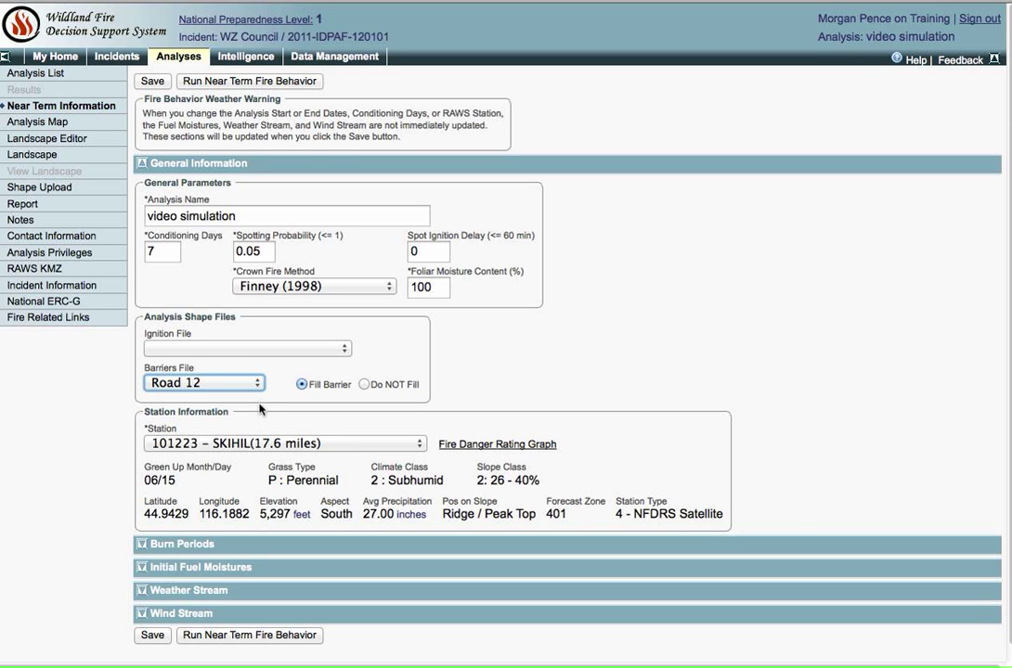
{"action": "left_click", "coordinate": [259, 386]}
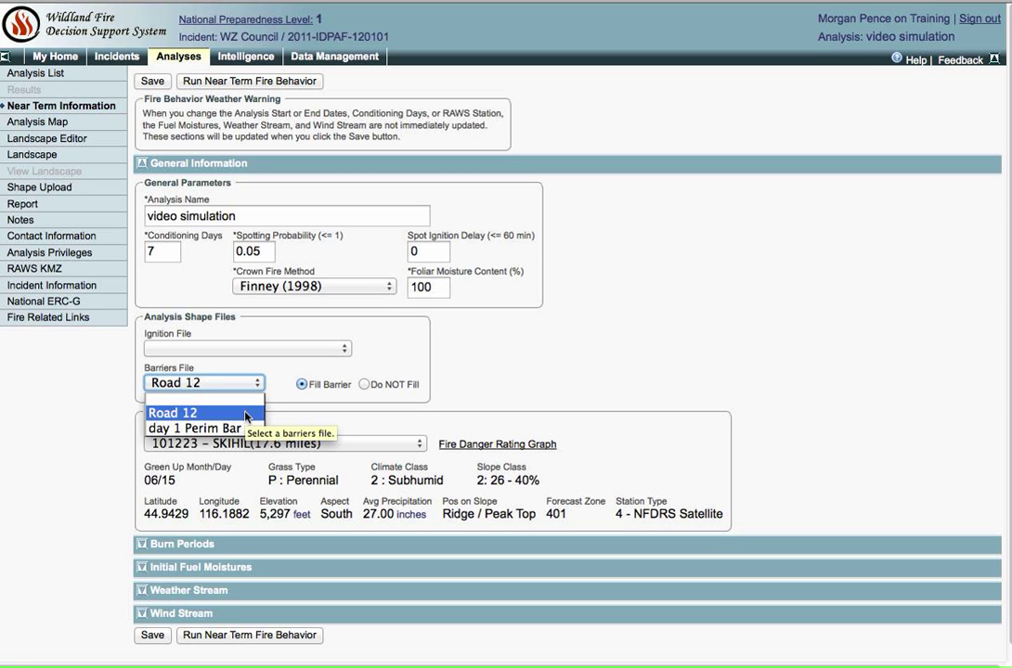
{"action": "left_click", "coordinate": [56, 128]}
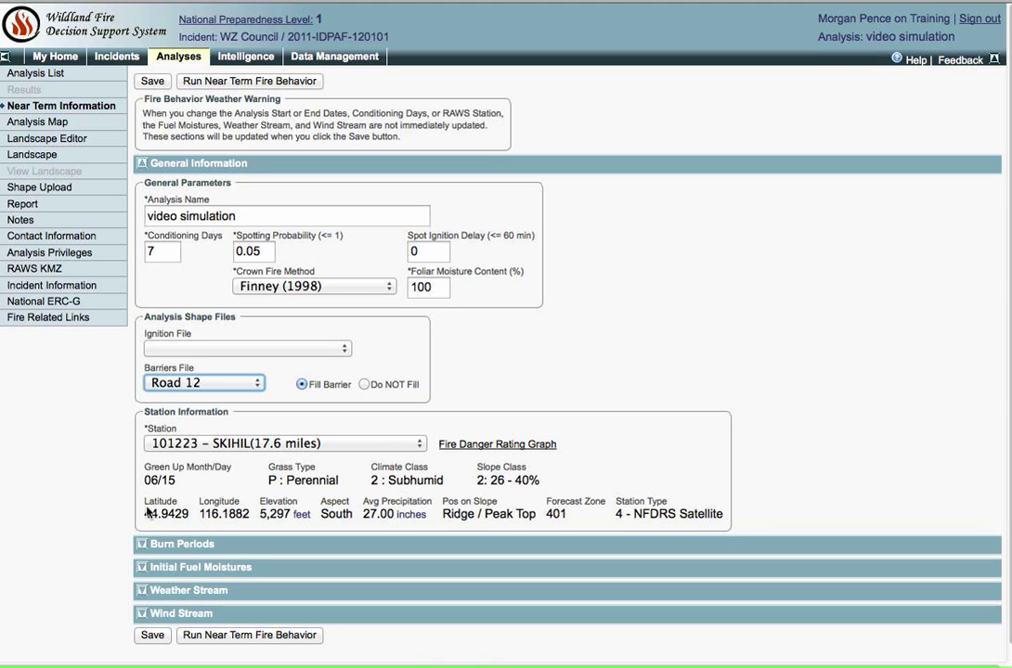
Reopen the analysis map, expand the saved barriers and draw a second short line north of Road 12, above the creek
{"action": "left_click", "coordinate": [53, 123]}
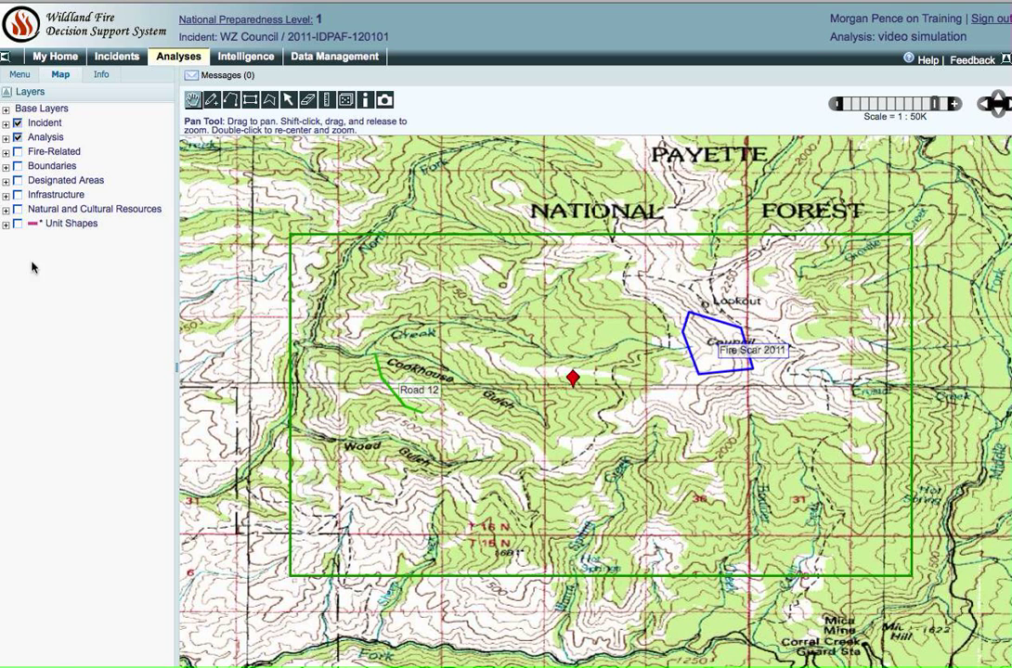
{"action": "left_click", "coordinate": [5, 138]}
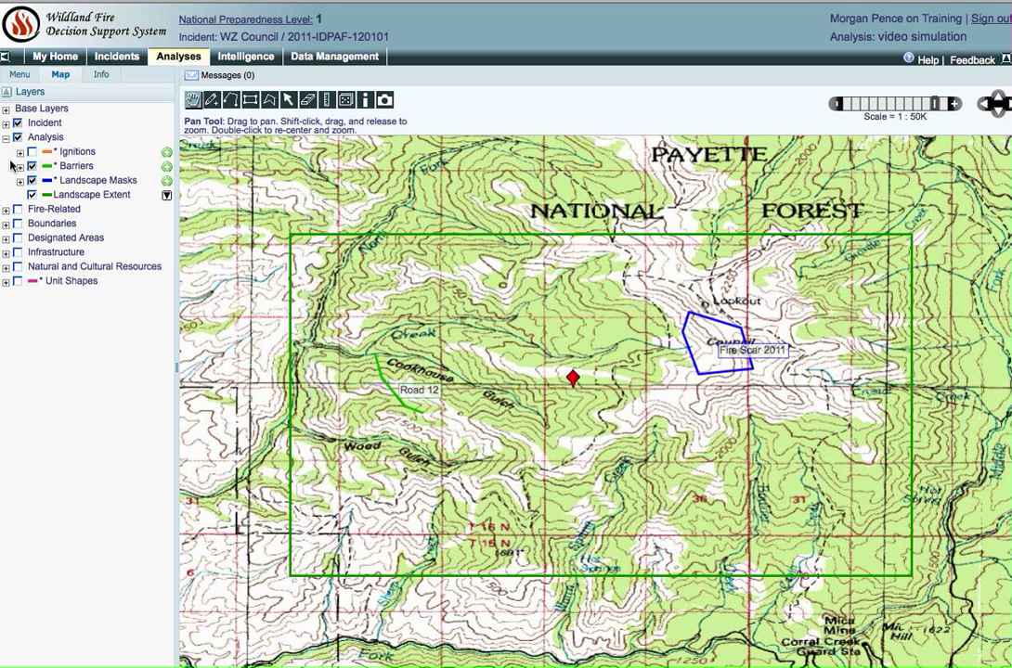
{"action": "left_click", "coordinate": [20, 167]}
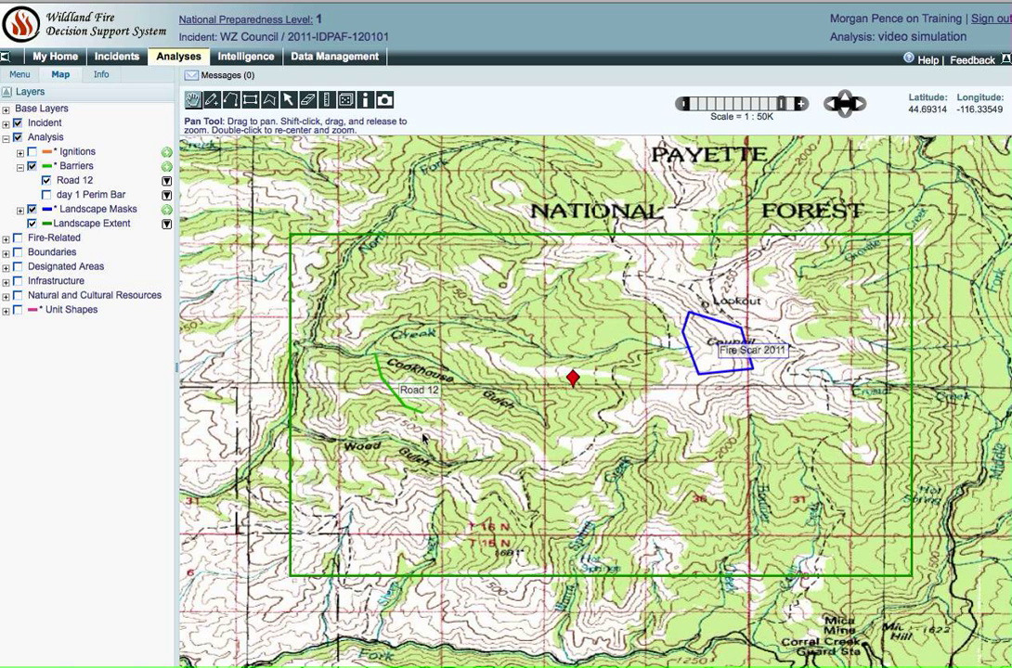
{"action": "left_click", "coordinate": [232, 100]}
{"action": "left_click_drag", "start_coordinate": [415, 311], "coordinate": [466, 306]}
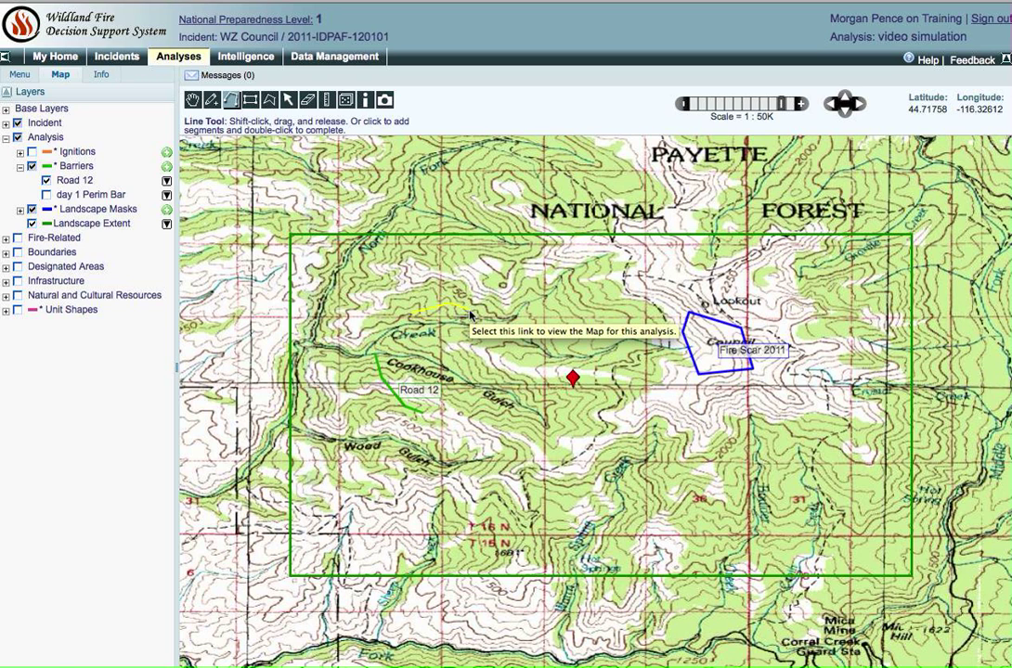
Select the Road 12 line along with the newly drawn line and save both as one barrier named "road 12 & 13"
{"action": "left_click", "coordinate": [287, 102]}
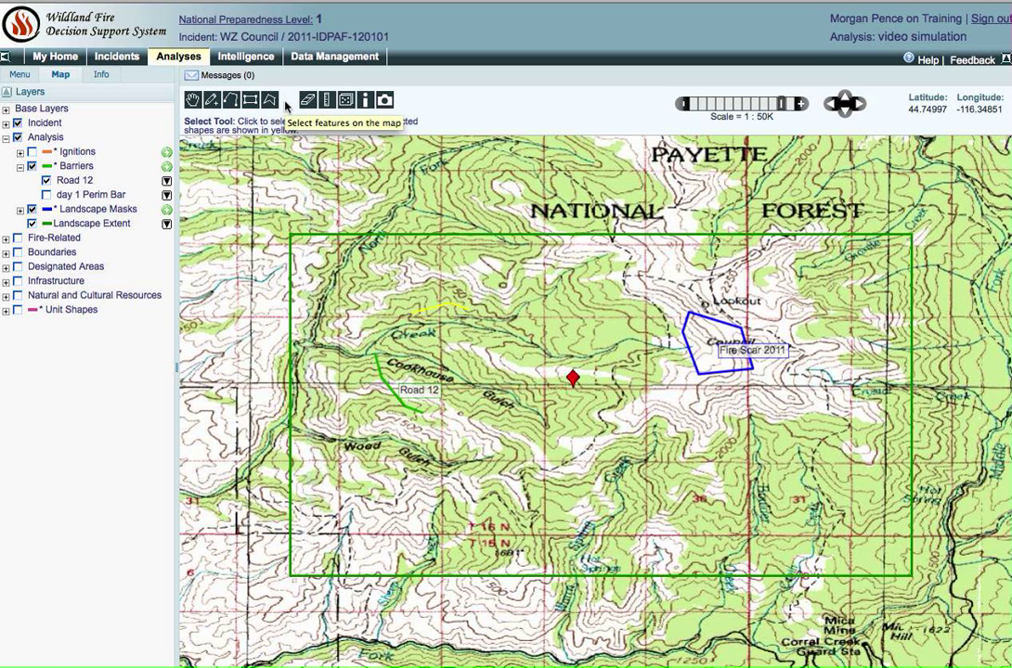
{"action": "left_click", "coordinate": [383, 385]}
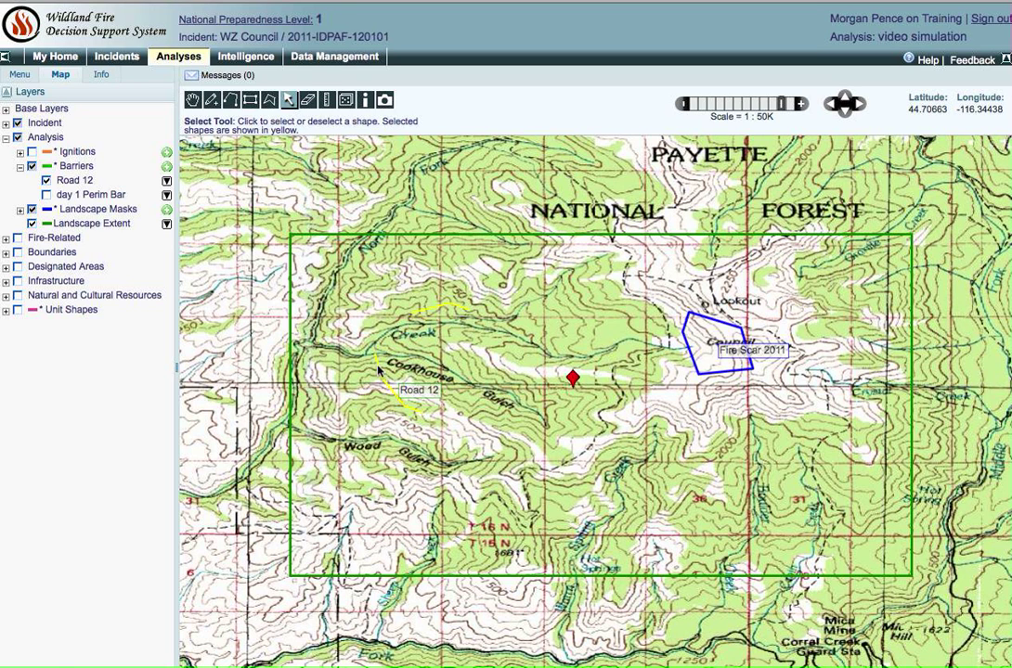
{"action": "left_click", "coordinate": [168, 171]}
{"action": "left_click", "coordinate": [119, 198]}
{"action": "type", "text": "road 12 &"}
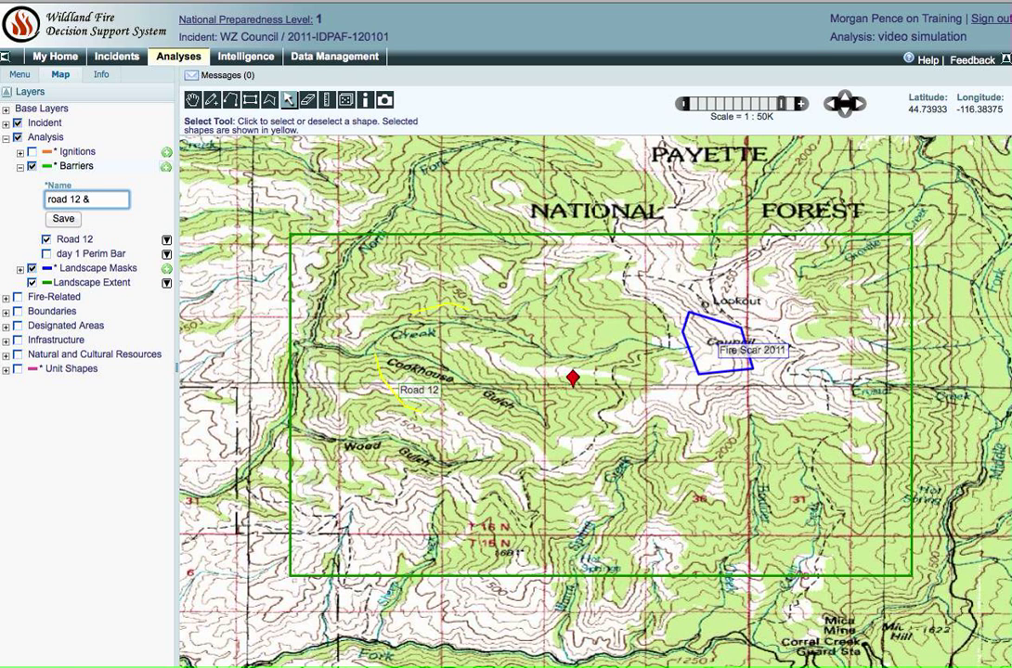
{"action": "type", "text": " 13"}
{"action": "left_click", "coordinate": [76, 221]}
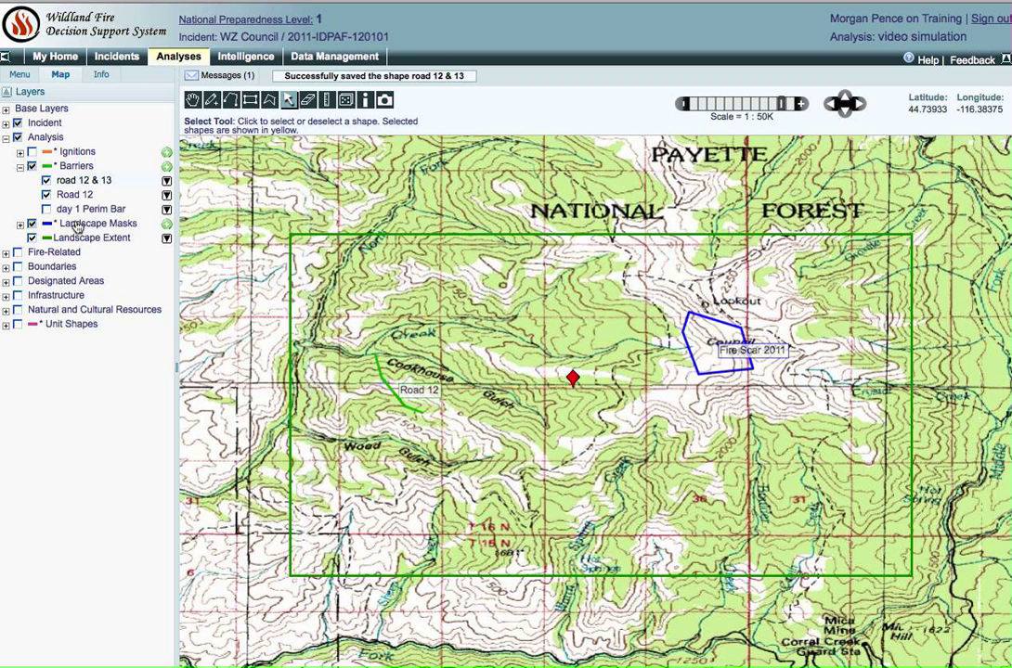
Return to the near term information and set the barriers file to "road 12 & 13"
{"action": "left_click", "coordinate": [26, 74]}
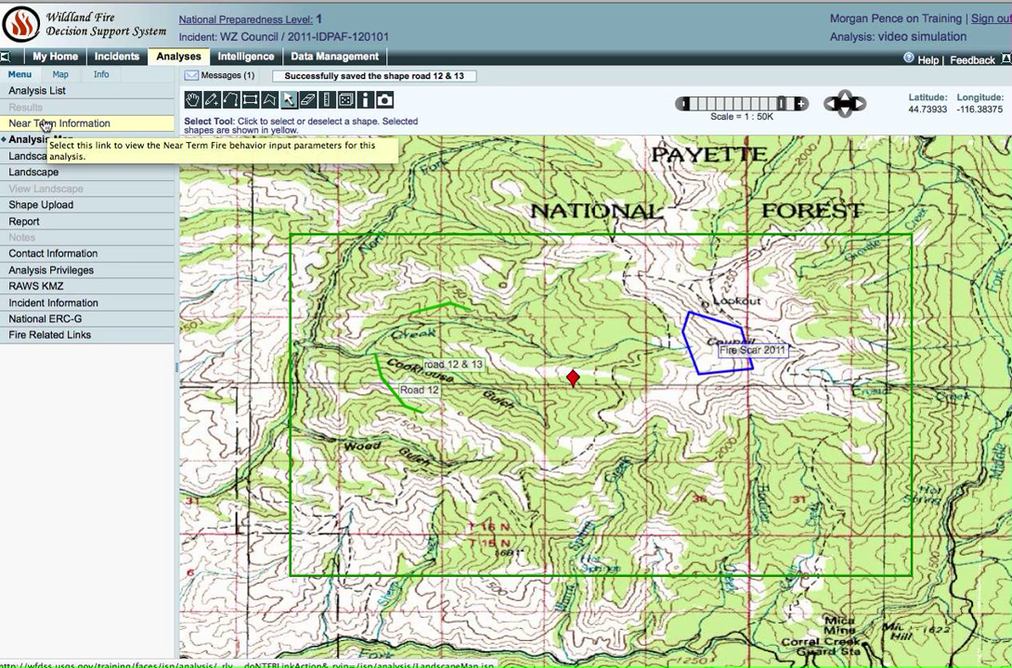
{"action": "left_click", "coordinate": [44, 124]}
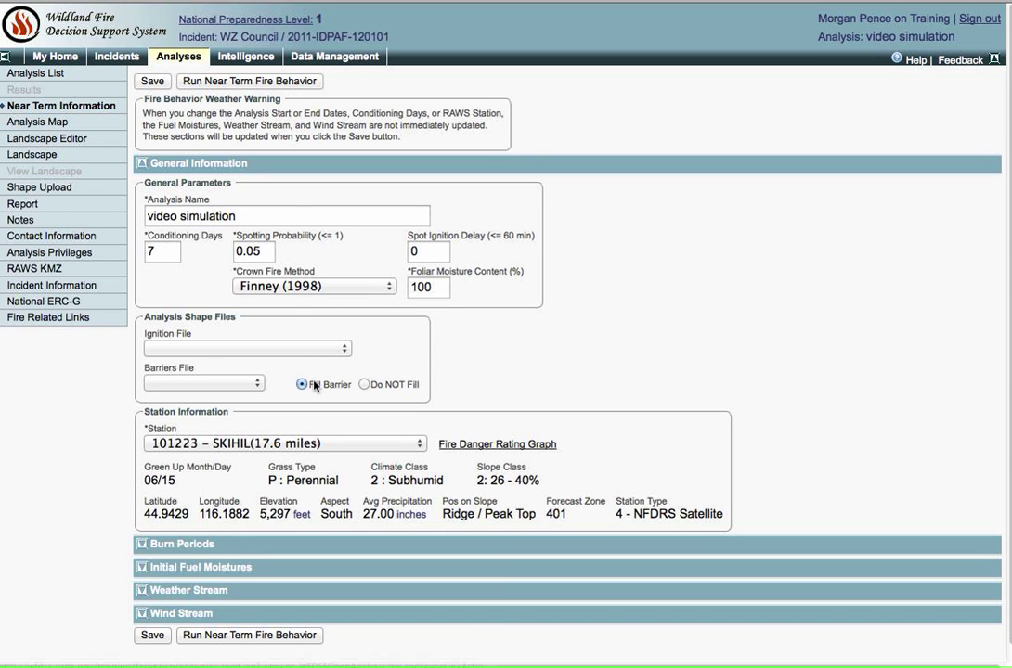
{"action": "left_click", "coordinate": [257, 383]}
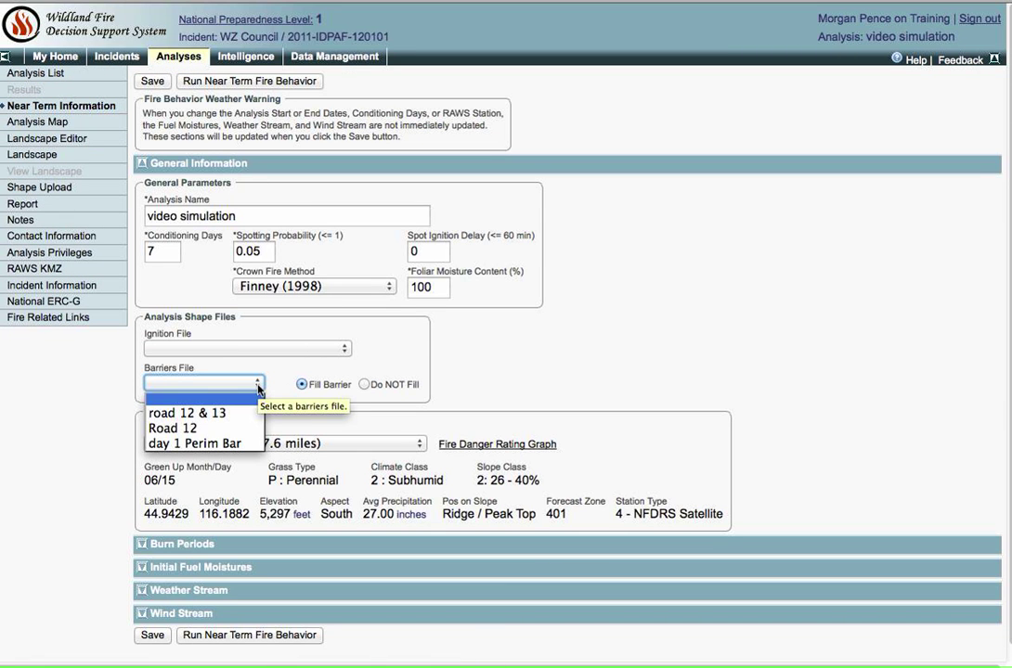
{"action": "left_click", "coordinate": [232, 414]}
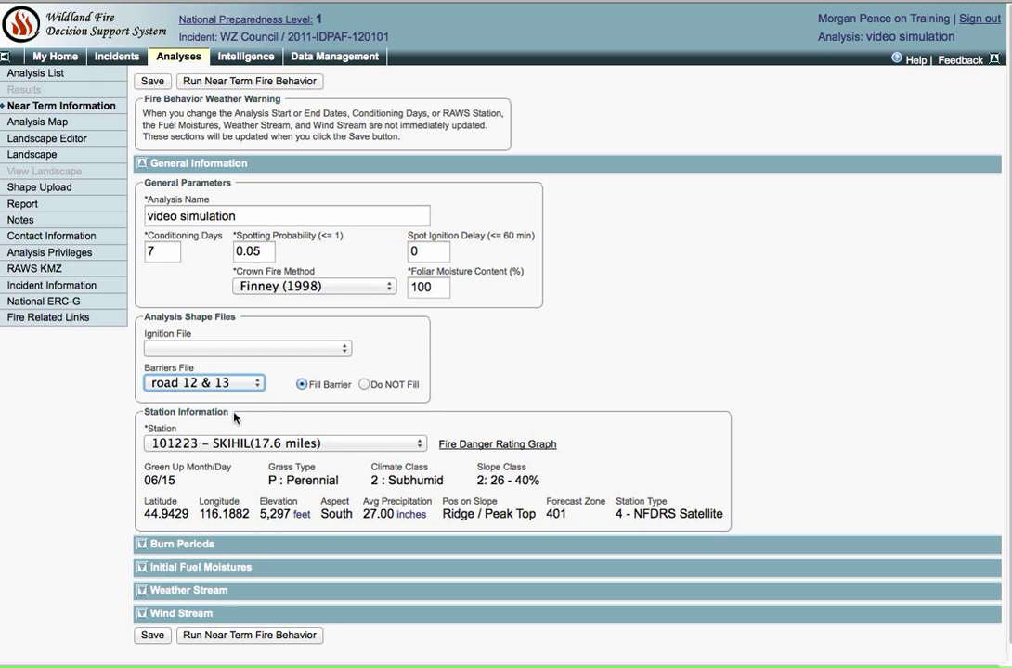
Start a new Landscape Editor rule and limit it to the Fire Scar 2011 shape mask
{"action": "left_click", "coordinate": [52, 143]}
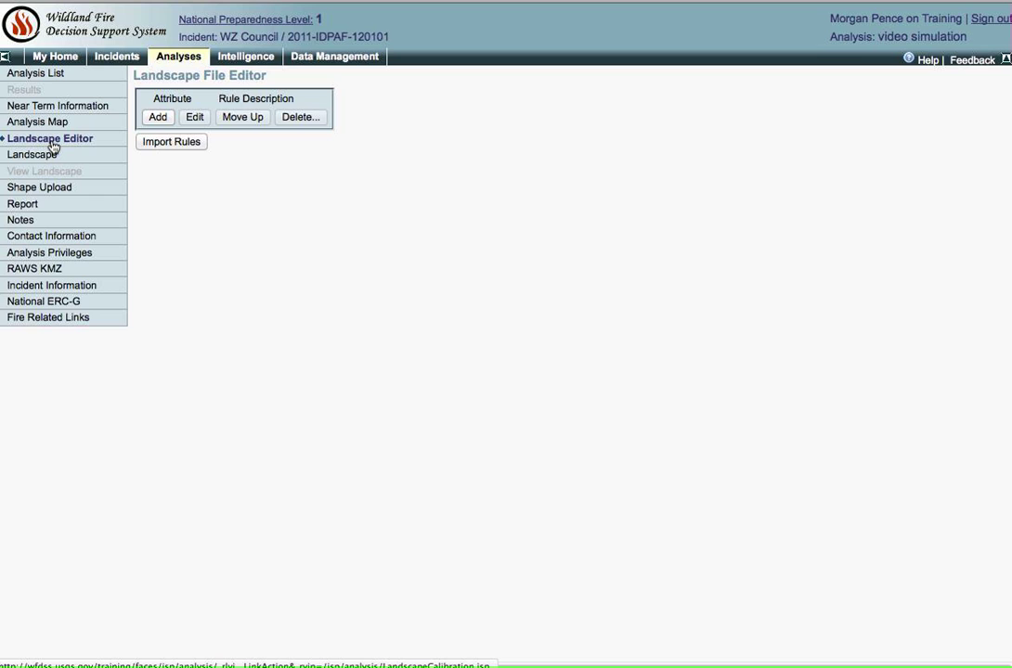
{"action": "left_click", "coordinate": [158, 117]}
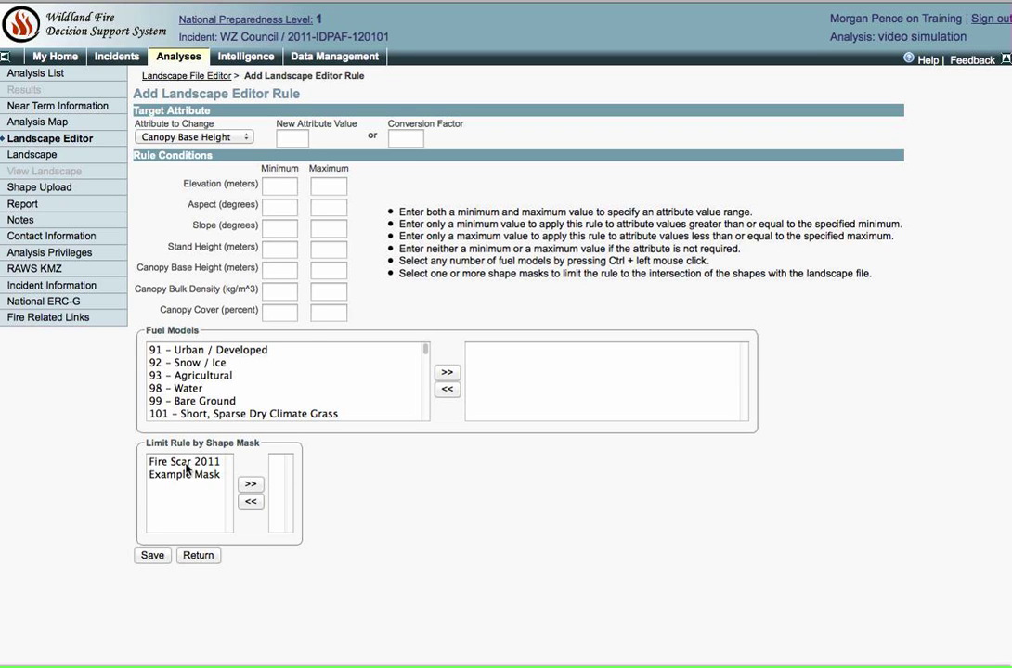
{"action": "left_click", "coordinate": [186, 469]}
{"action": "left_click", "coordinate": [250, 484]}
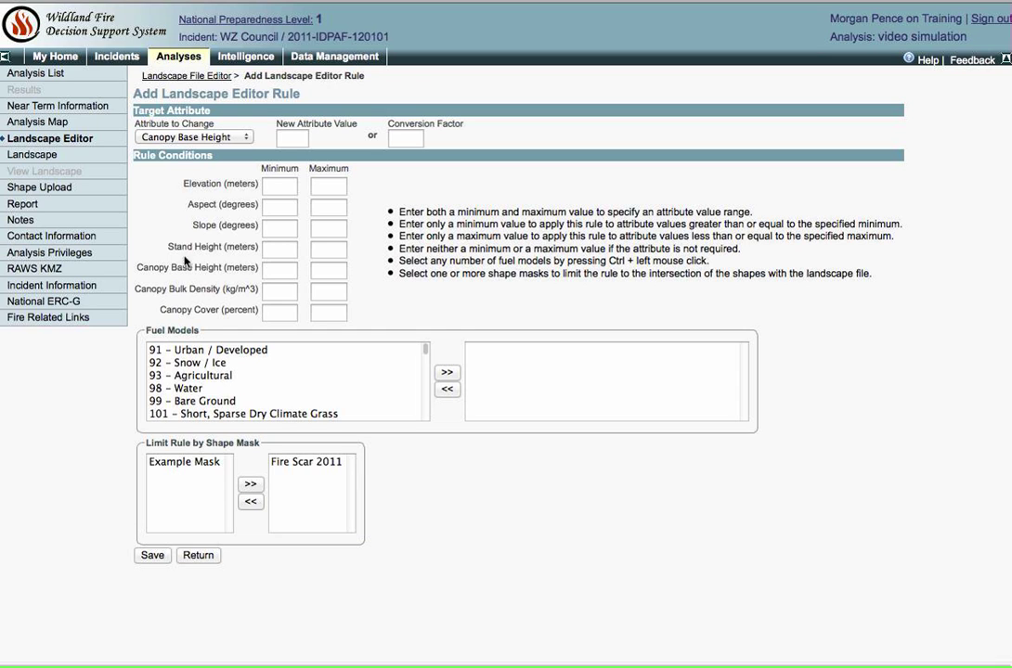
Make the rule change the Fuel Model attribute to the new value 181 and save the rule
{"action": "left_click", "coordinate": [247, 137]}
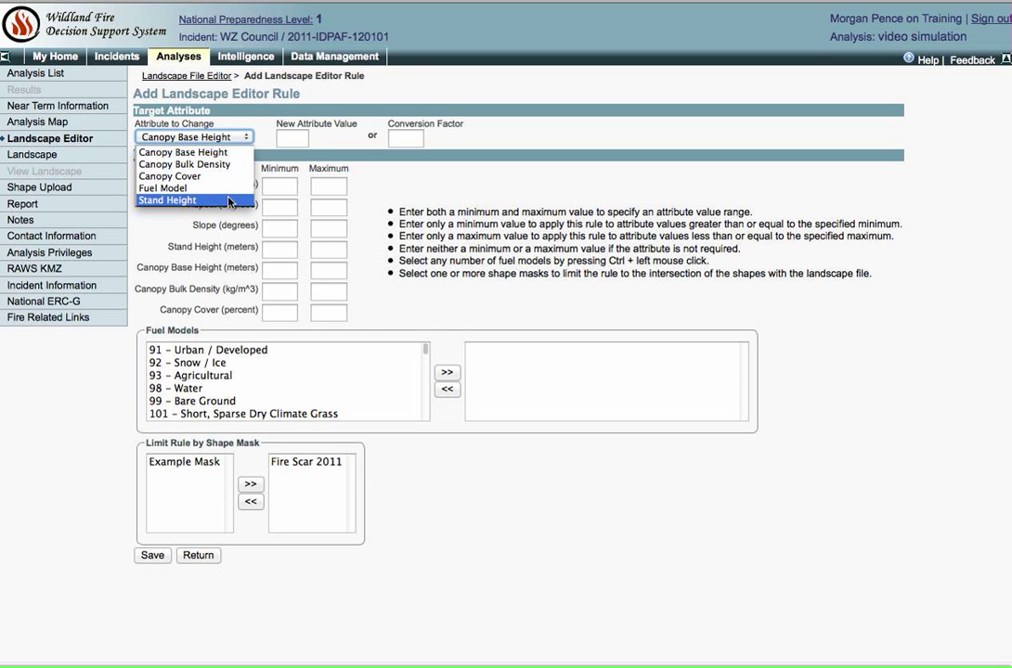
{"action": "left_click", "coordinate": [232, 188]}
{"action": "left_click", "coordinate": [279, 139]}
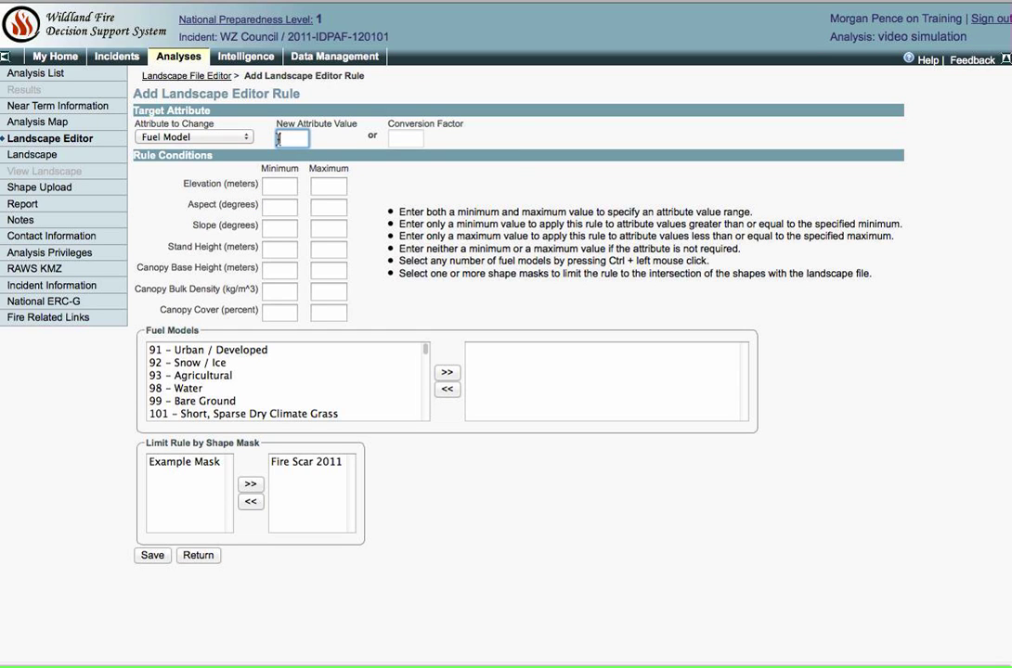
{"action": "type", "text": "181"}
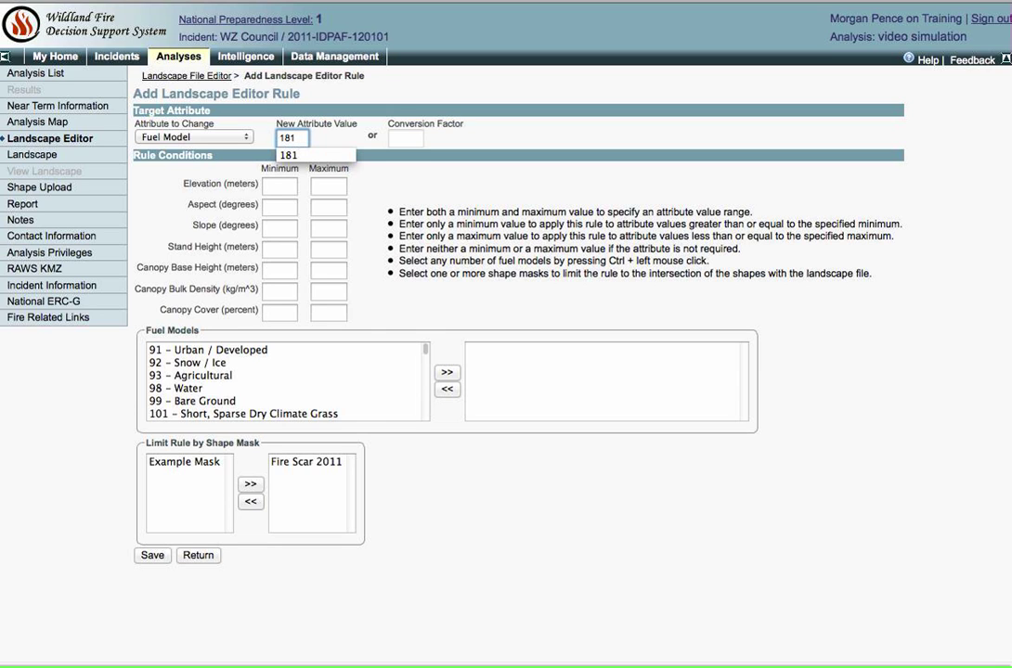
{"action": "left_click", "coordinate": [158, 556]}
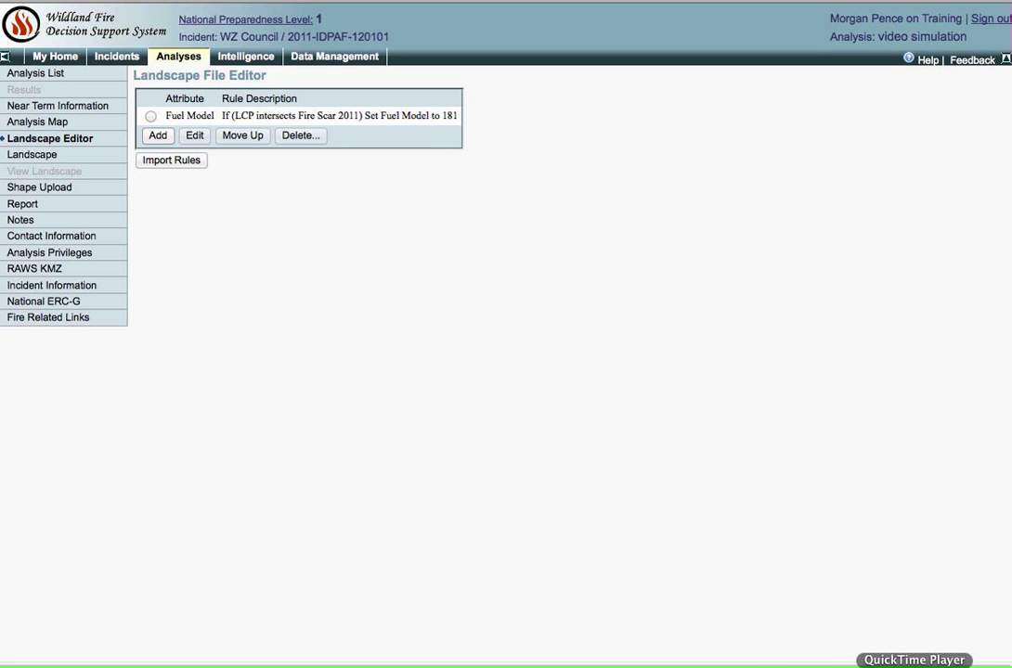
{"action": "left_click", "coordinate": [966, 665]}
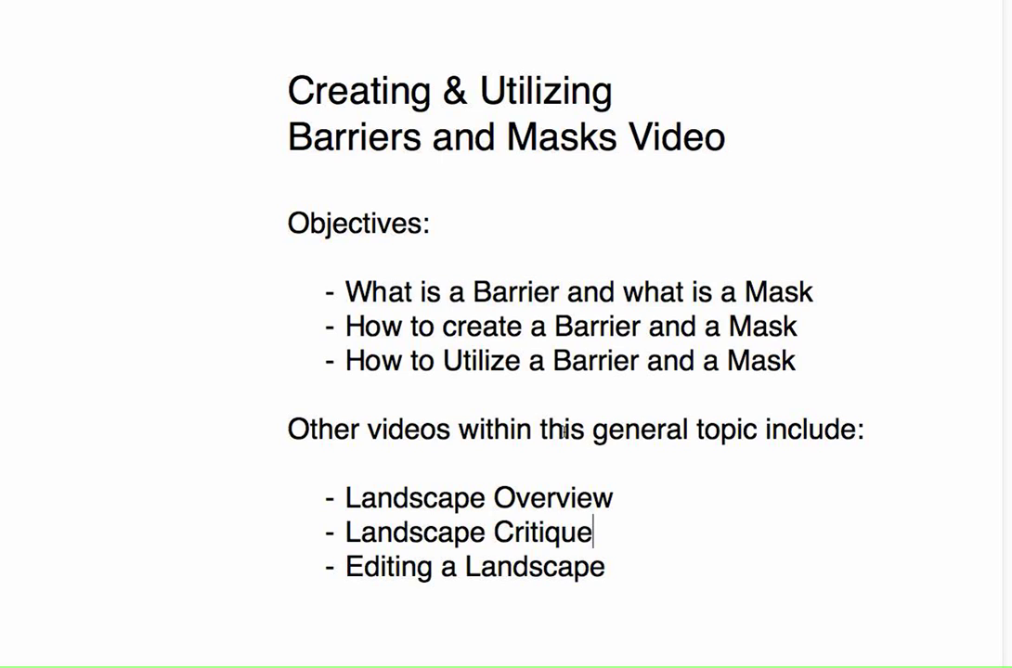